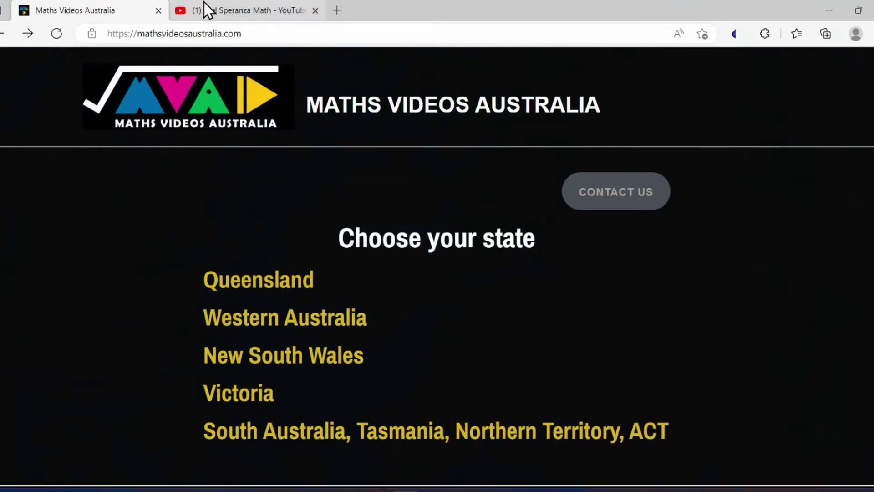
Step: Go to Queensland > Maths Methods and open the 'PSMT: Speranza's Guide to Success' page
click(203, 3)
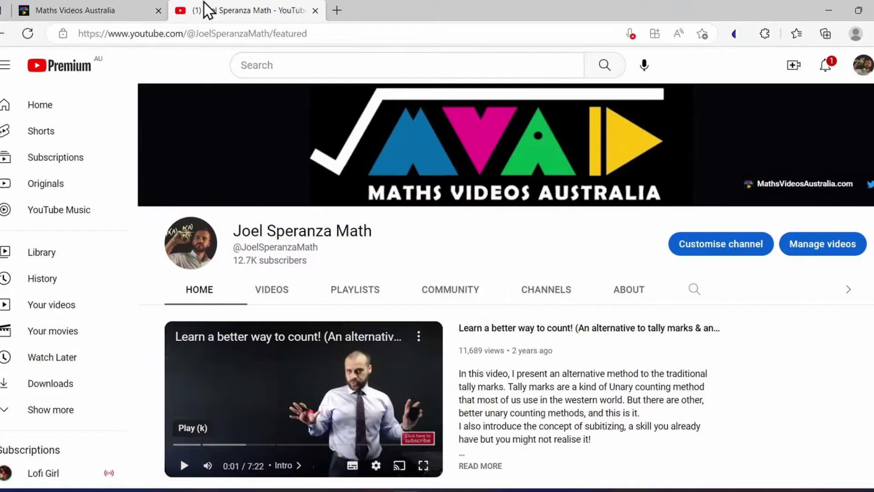
click(107, 2)
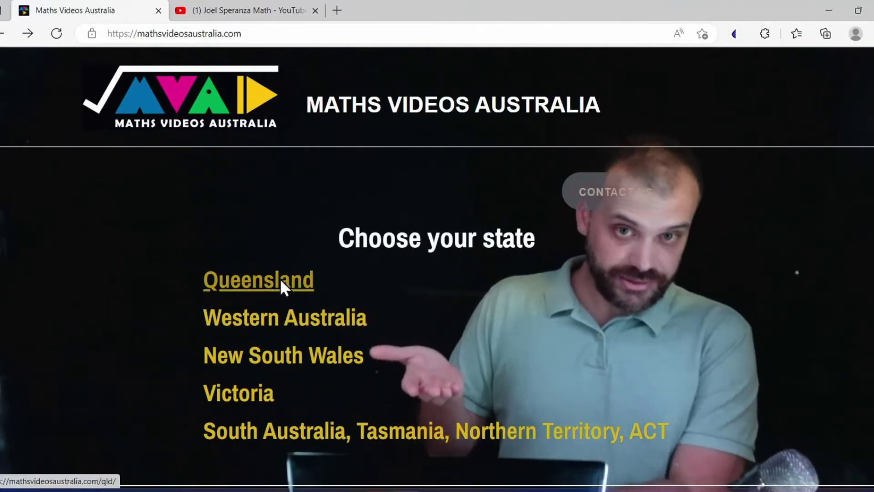
click(280, 280)
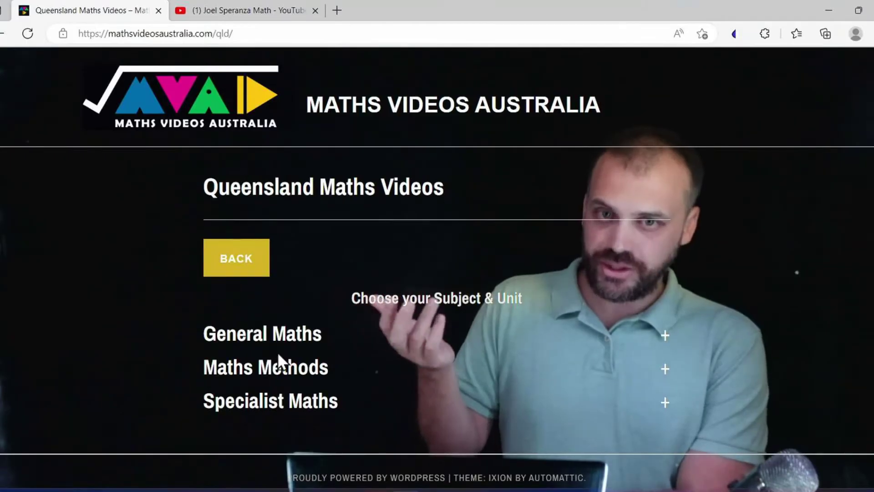
click(297, 372)
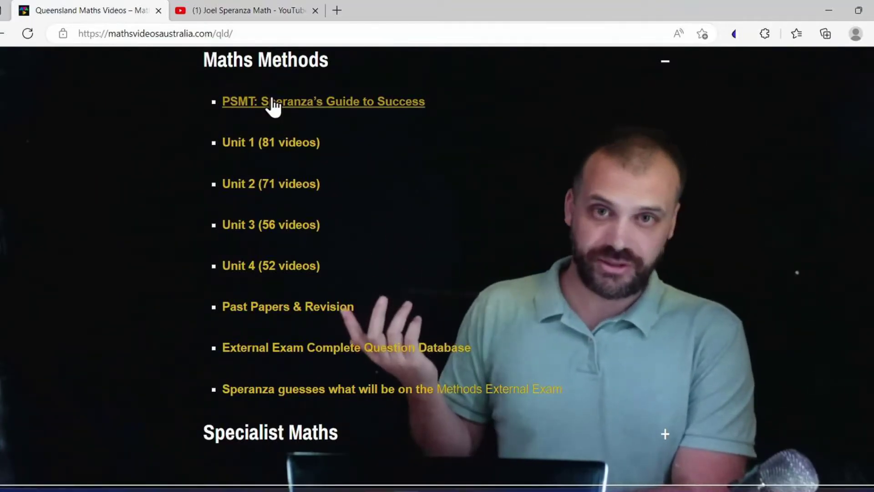
click(272, 101)
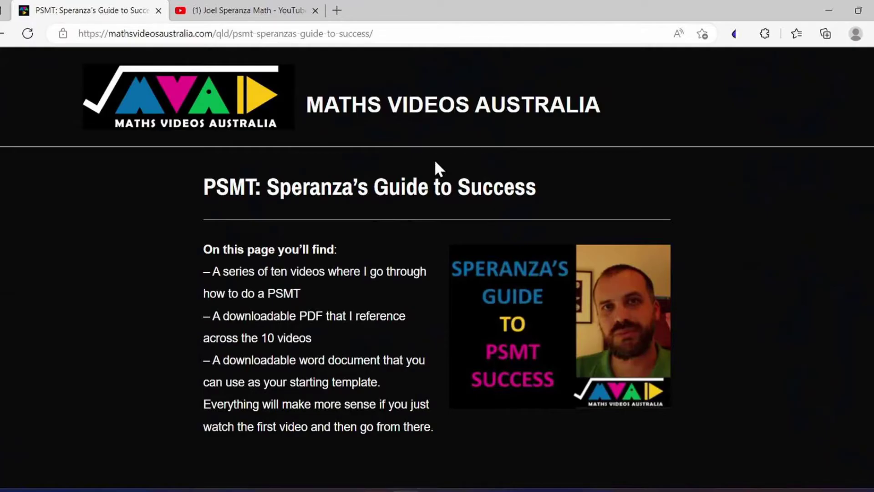
Step: Scroll through the PSMT guide's videos, PDF and downloads
scroll(434, 164, down, 1)
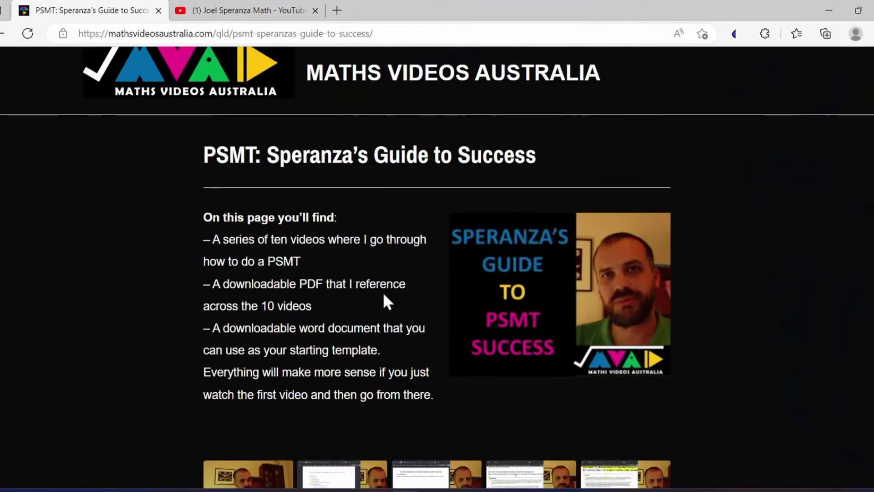
scroll(384, 298, down, 2)
scroll(383, 296, down, 1)
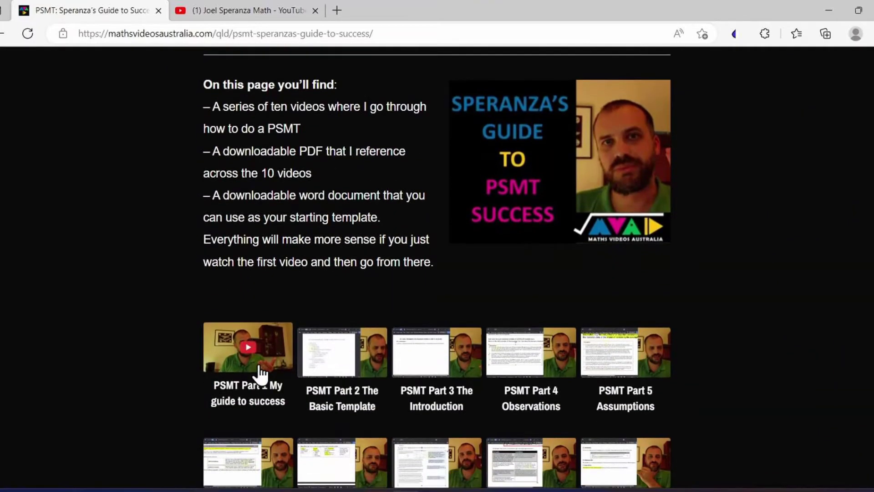
scroll(354, 357, down, 1)
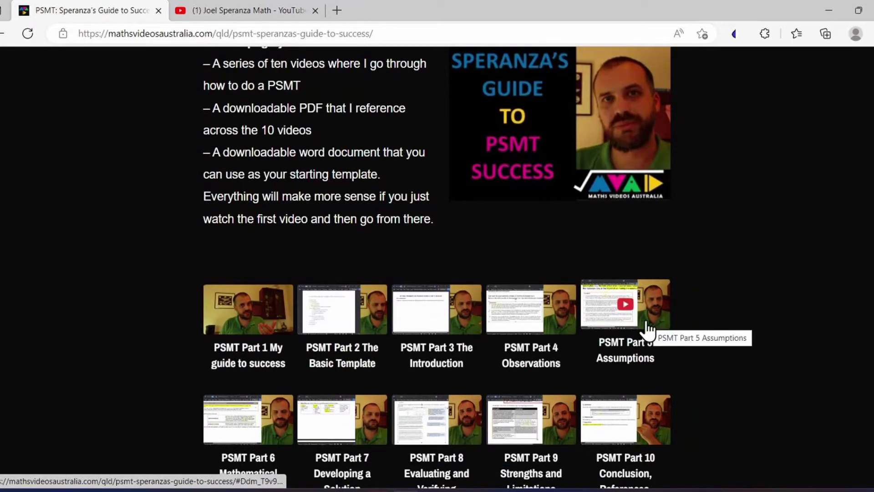
scroll(646, 331, down, 1)
scroll(651, 332, down, 1)
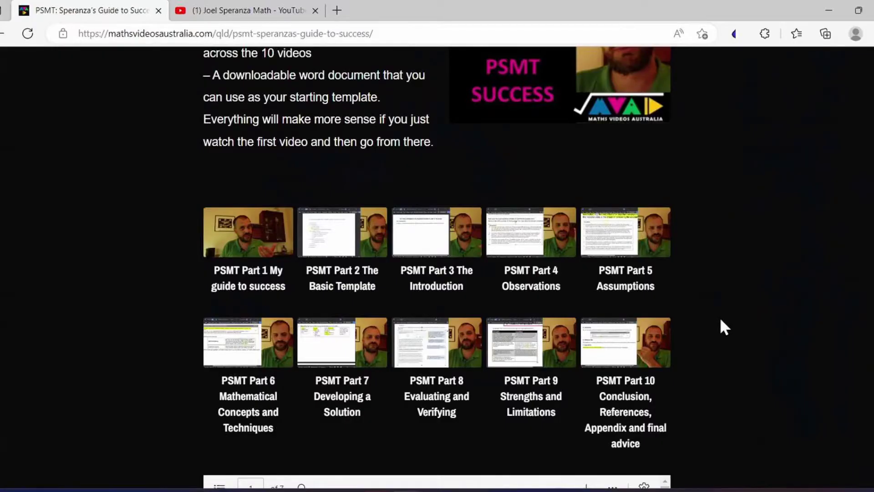
scroll(720, 317, down, 1)
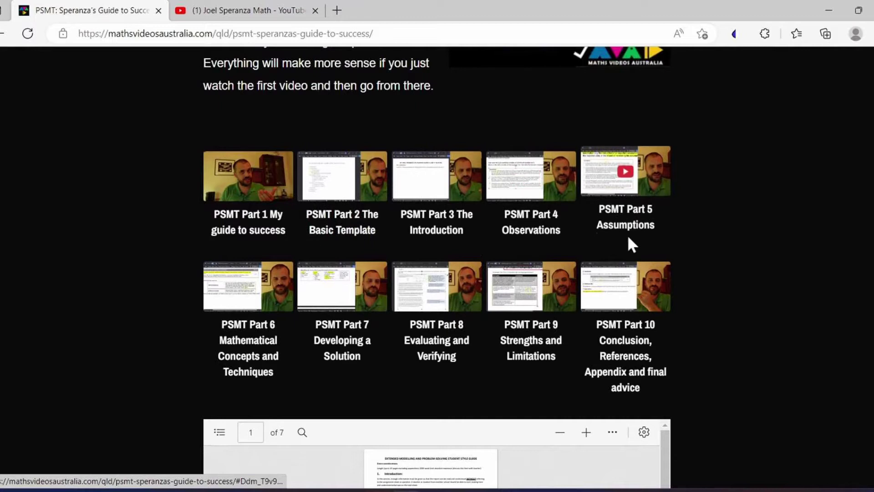
scroll(628, 243, down, 4)
scroll(508, 305, down, 5)
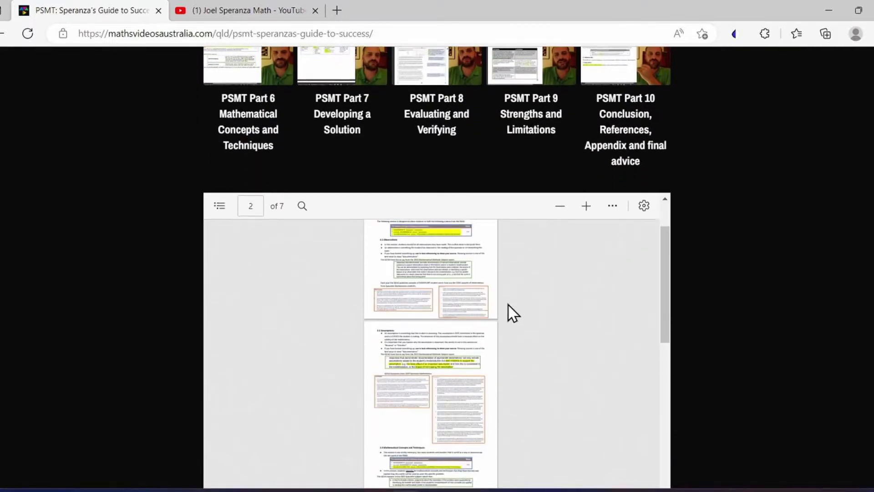
scroll(458, 310, down, 1)
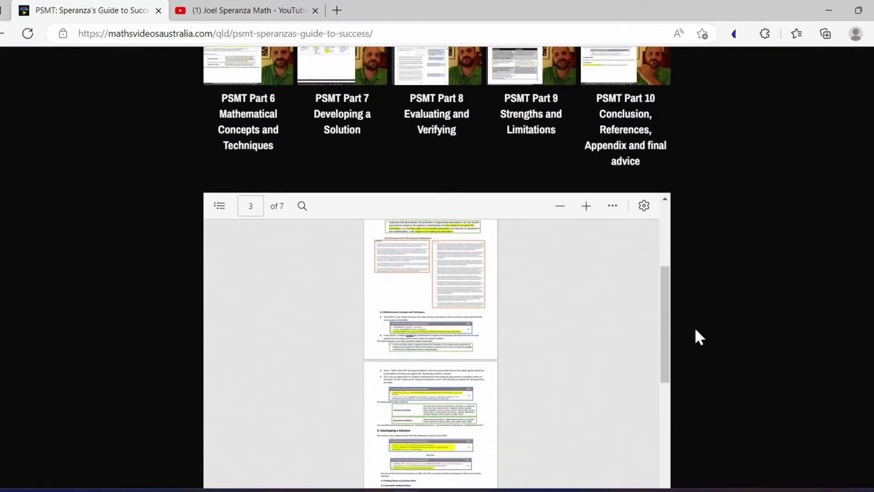
scroll(698, 326, down, 4)
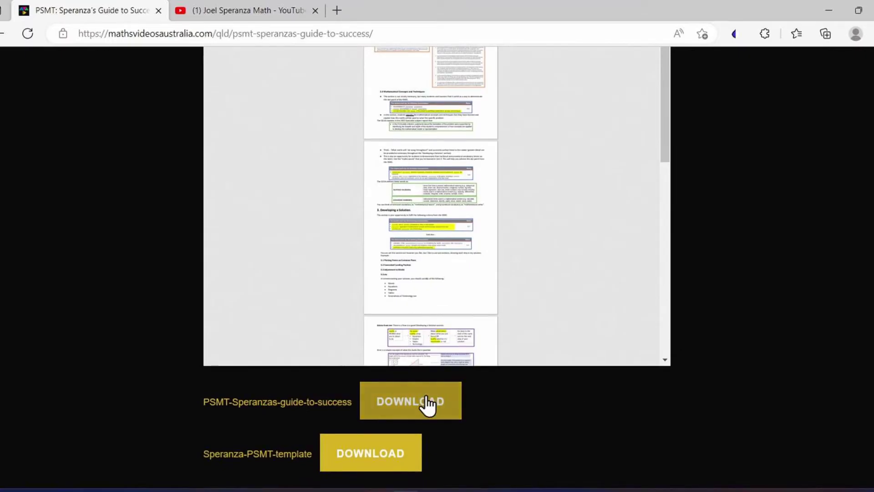
scroll(426, 404, down, 2)
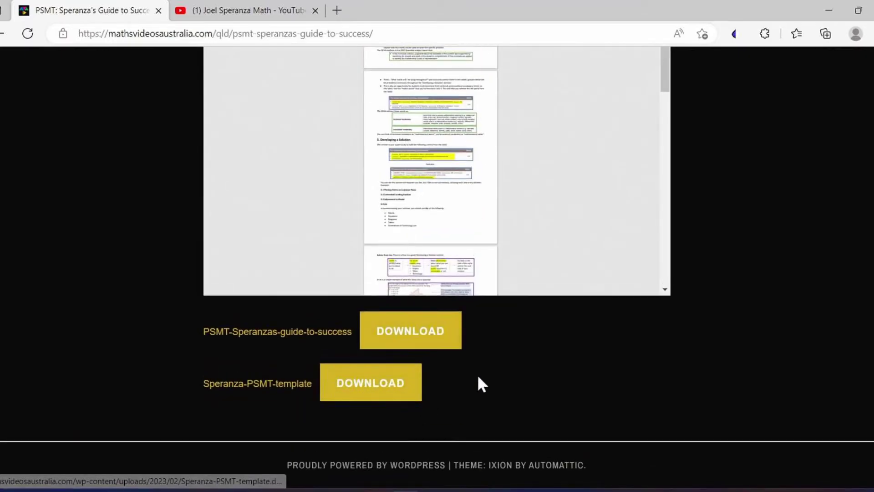
scroll(477, 377, up, 3)
scroll(692, 309, up, 7)
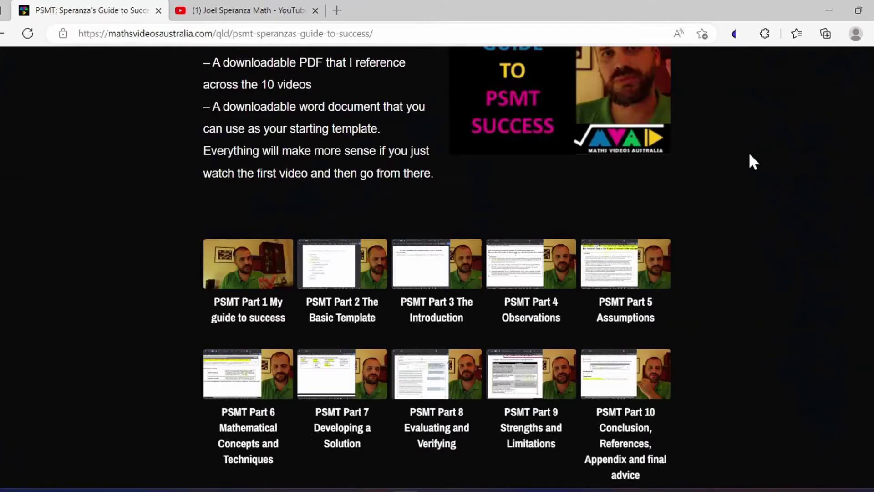
scroll(514, 148, up, 3)
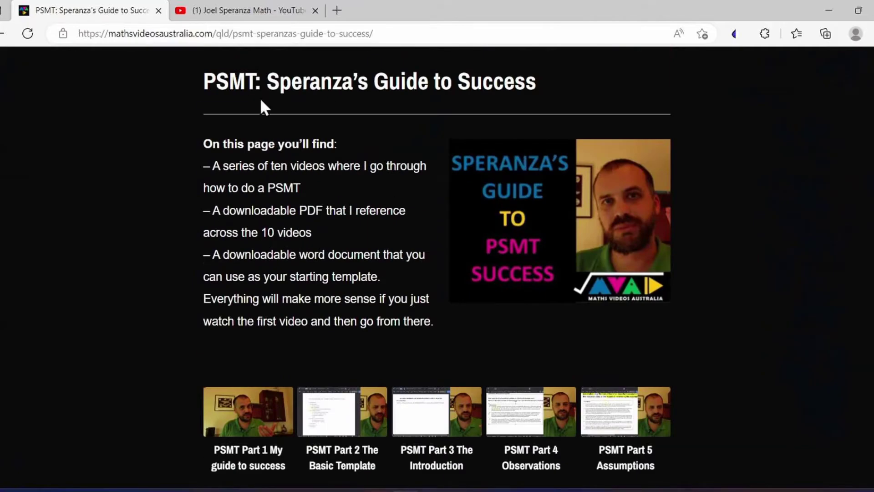
Step: Select the PSMT page's web address, then go back to the Queensland Maths Videos page
click(288, 36)
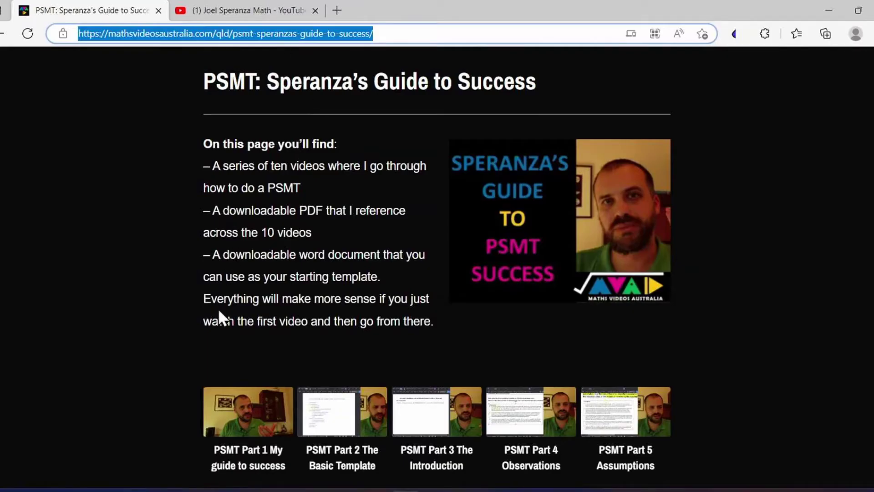
scroll(221, 314, down, 3)
scroll(707, 313, down, 1)
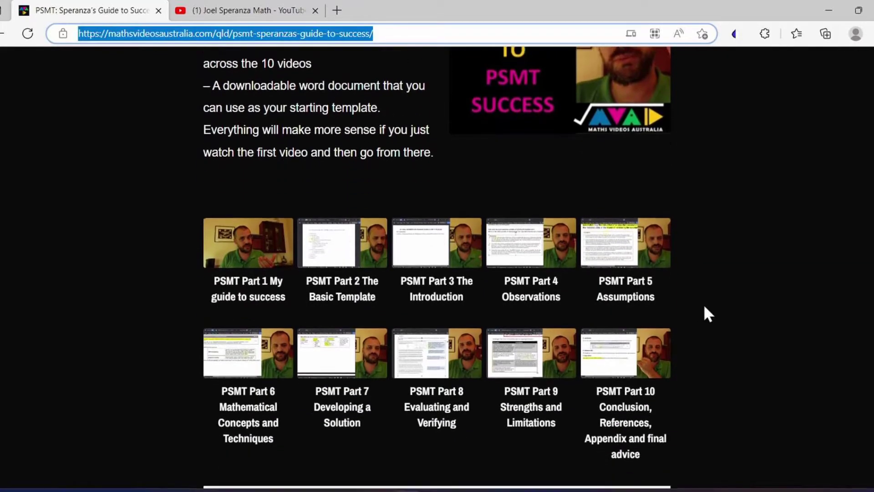
scroll(703, 304, down, 1)
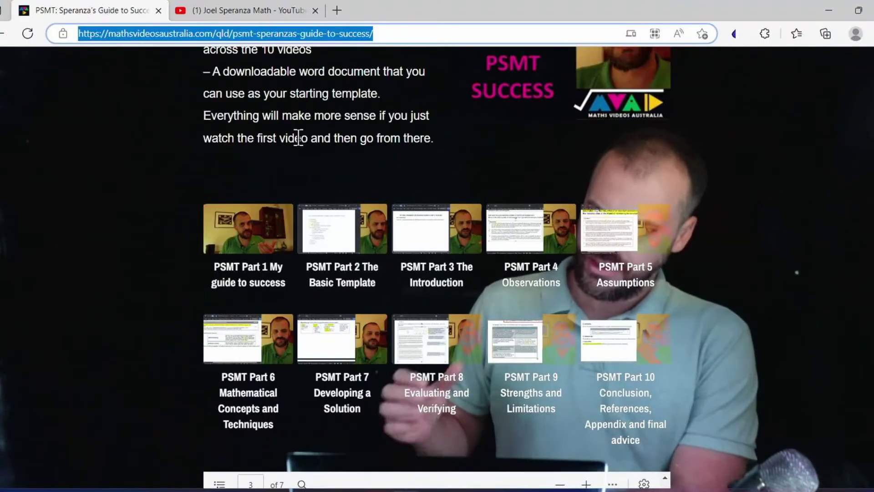
click(1, 37)
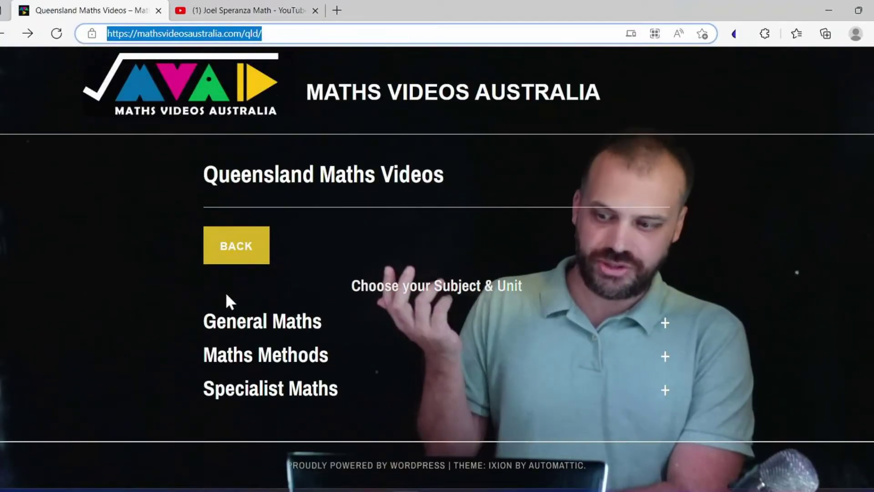
Step: Open Maths Methods 'Unit 4 (52 videos)' and expand the Topic 1: Further Differentiation video grid
click(284, 359)
scroll(284, 359, down, 5)
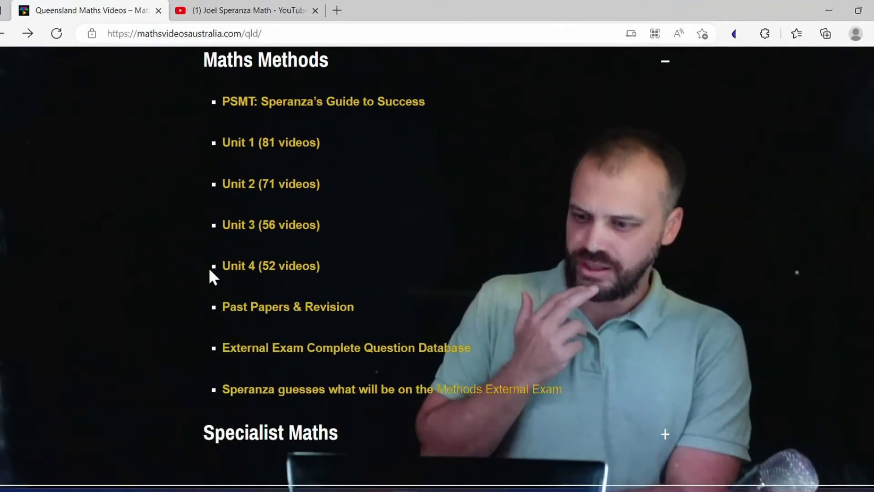
click(262, 271)
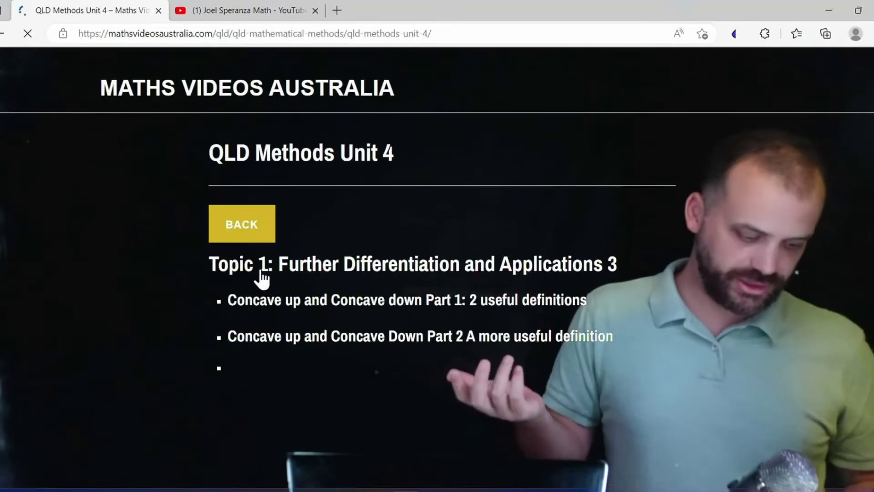
scroll(261, 277, down, 1)
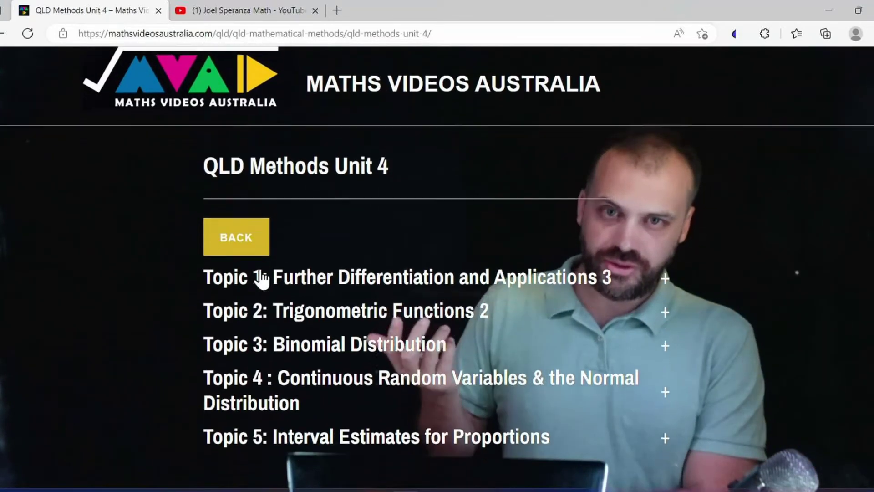
click(359, 267)
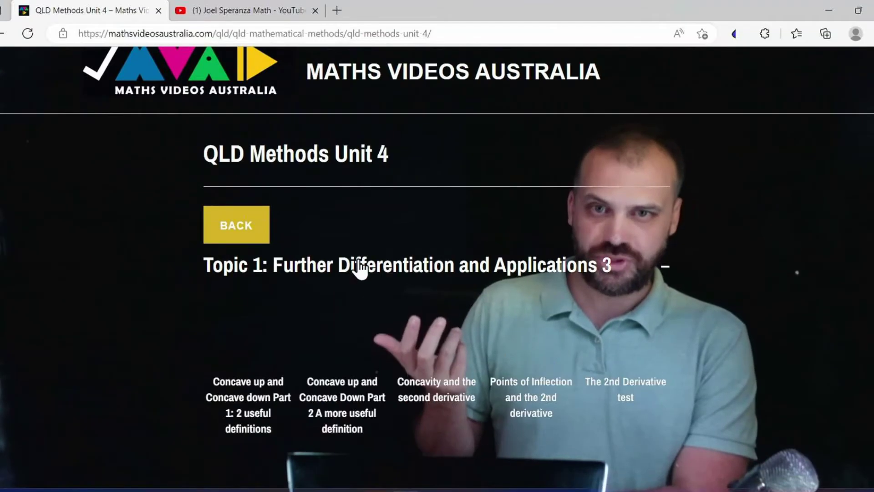
scroll(359, 264, down, 5)
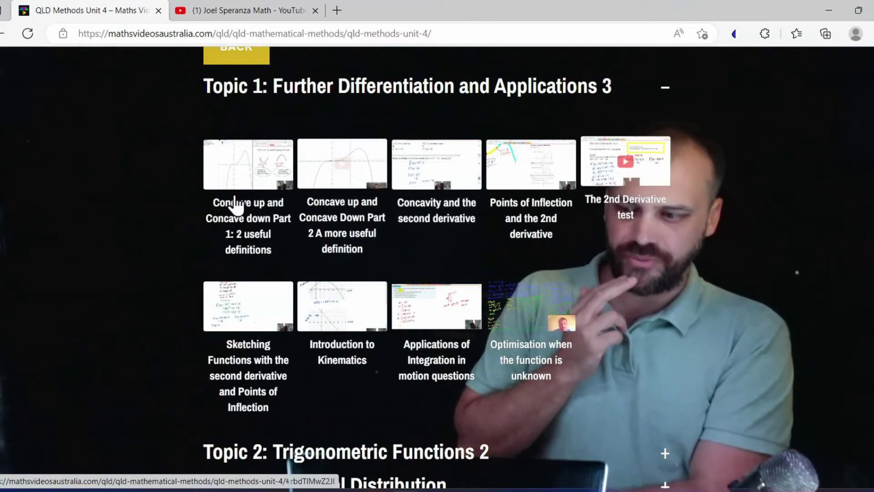
Step: Preview the first concave video, then open Introduction to Kinematics, pause it and bring up Share
click(245, 177)
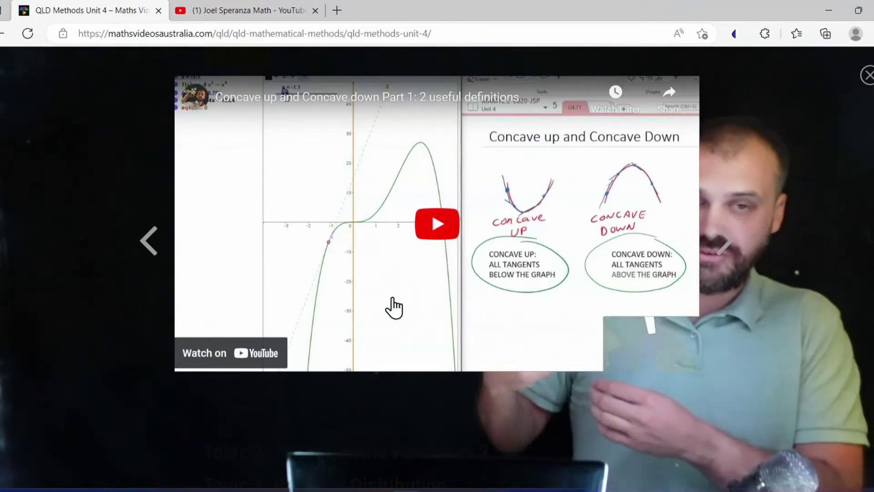
click(865, 77)
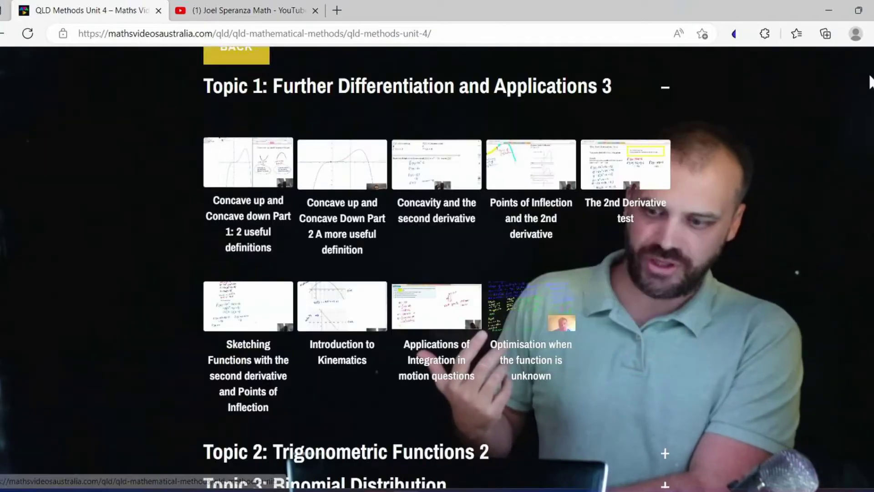
click(339, 310)
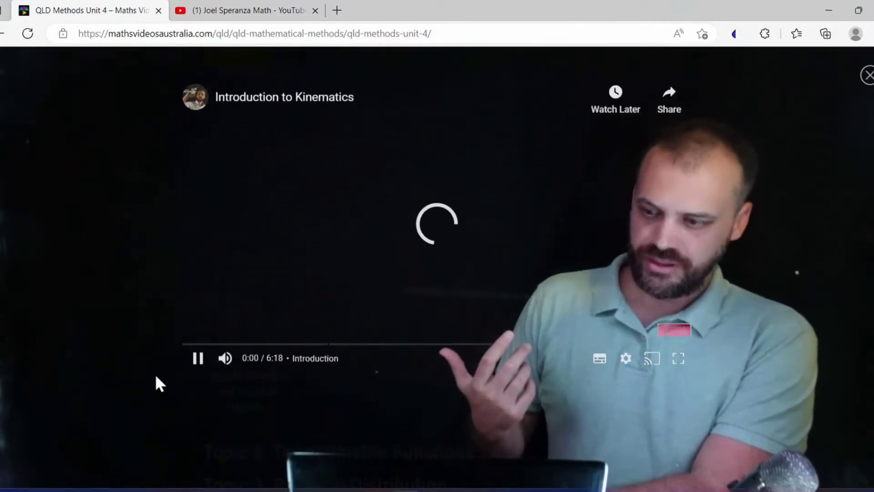
click(197, 359)
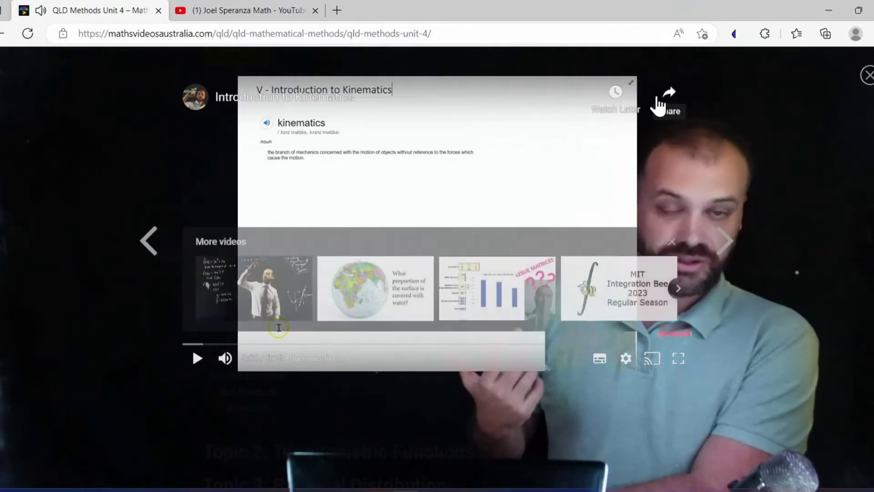
click(667, 103)
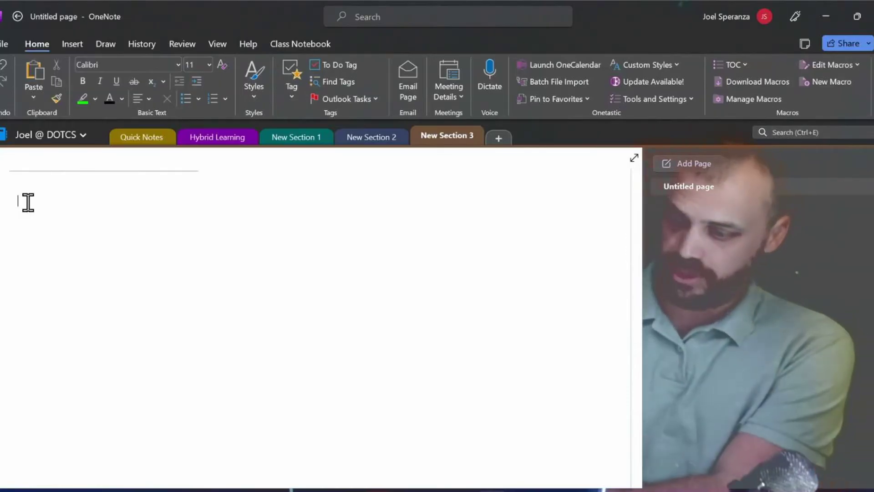
Step: Paste the Introduction to Kinematics youtu.be link onto the OneNote page and return the browser to Unit 4
click(28, 202)
text(https://youtu.be/9HkvFrF4FkA)
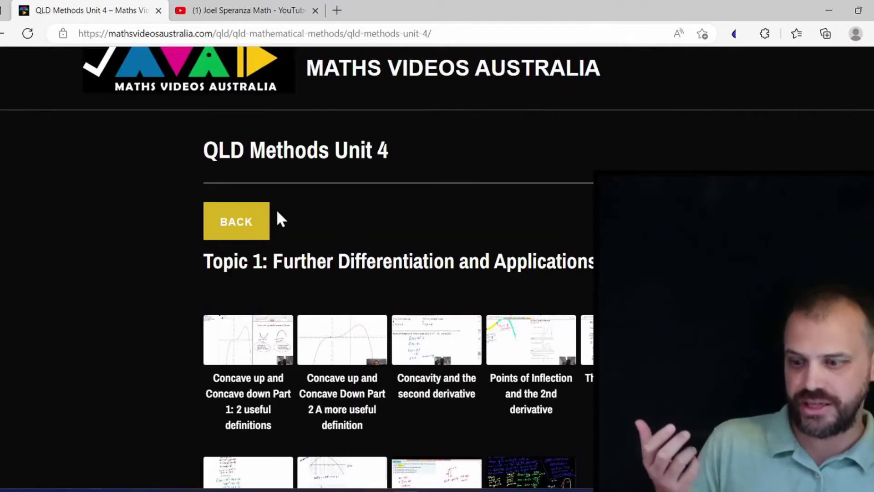
click(239, 223)
Step: Expand Maths Methods to reveal its units and the external exam question database link
click(298, 352)
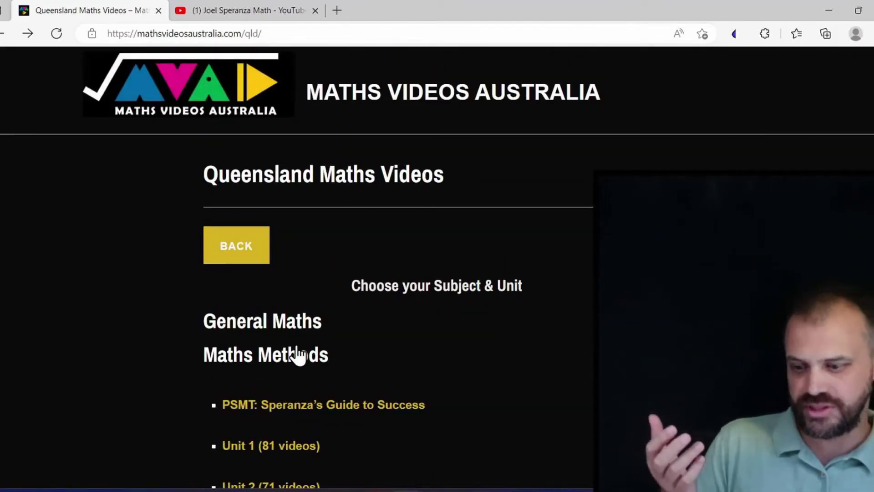
scroll(296, 355, down, 6)
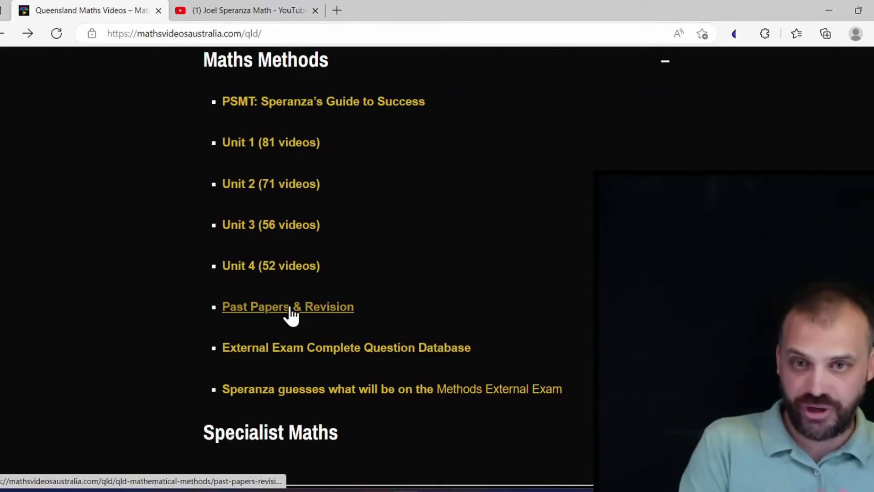
Step: Open the 'External Exam Complete Question Database' and scroll to its question table
click(323, 350)
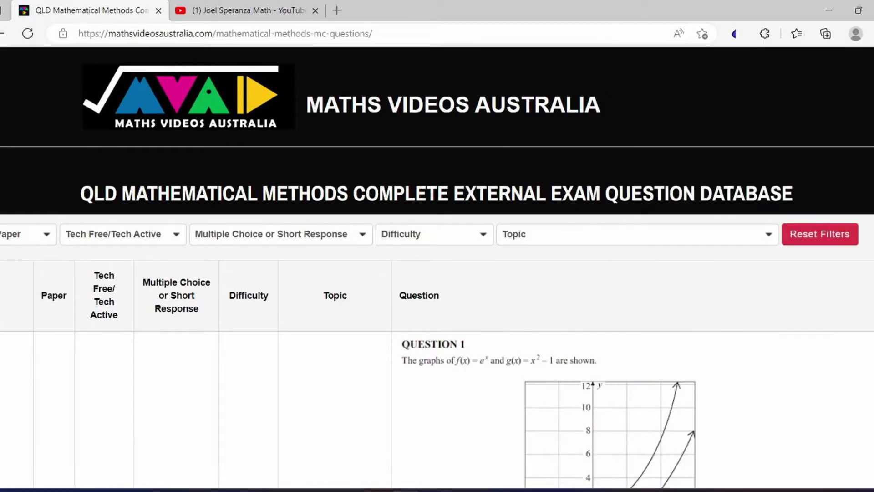
scroll(108, 318, down, 4)
scroll(109, 318, up, 1)
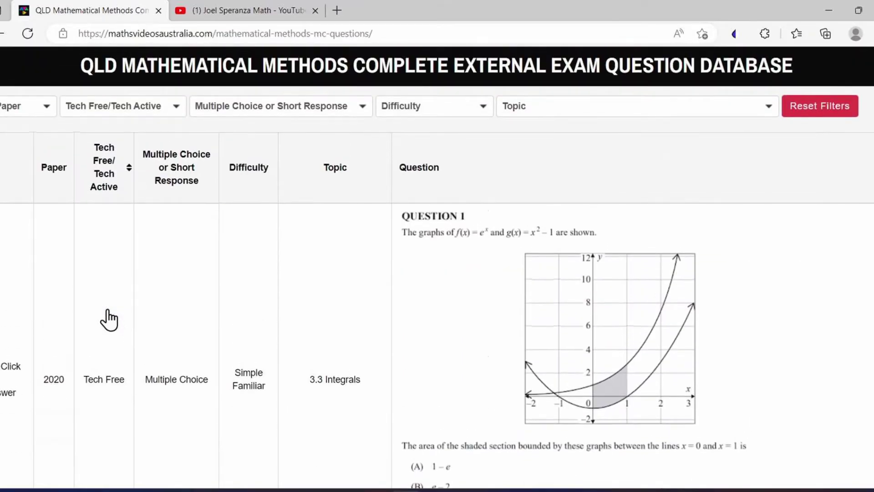
scroll(109, 318, down, 4)
scroll(108, 319, up, 2)
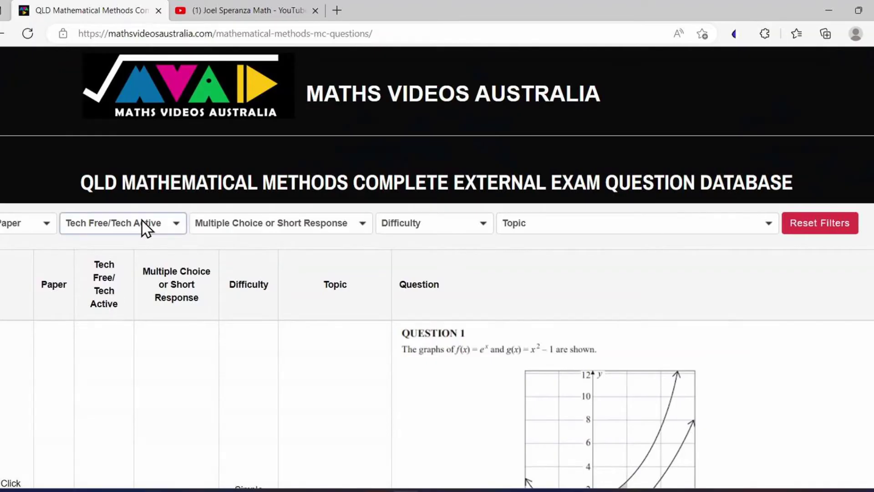
Step: Filter the question database's Topic to 3.3 Integrals
click(560, 222)
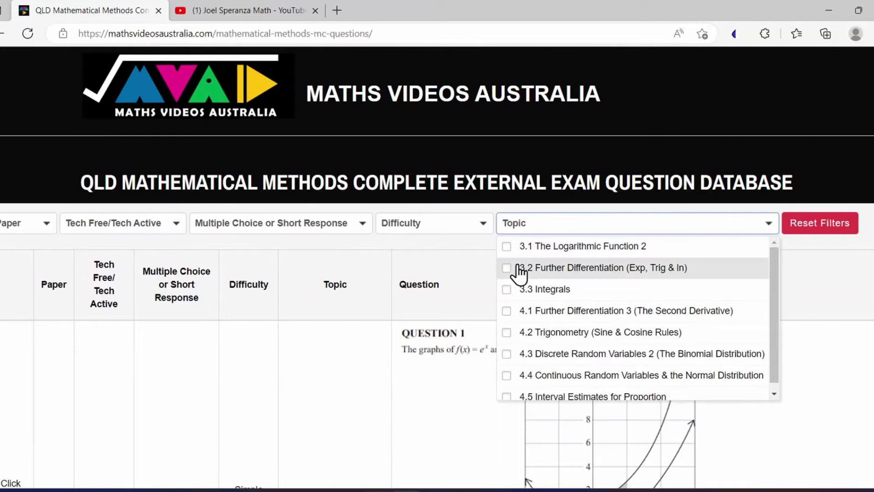
click(505, 290)
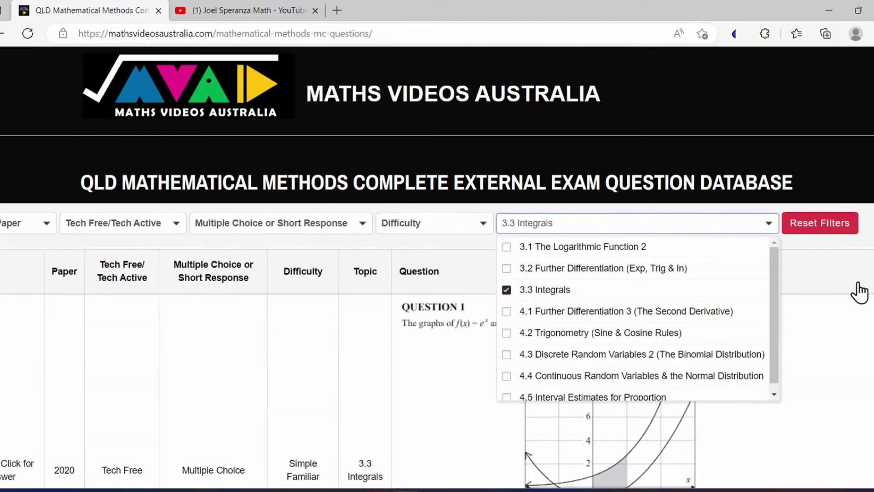
click(842, 280)
scroll(621, 343, down, 15)
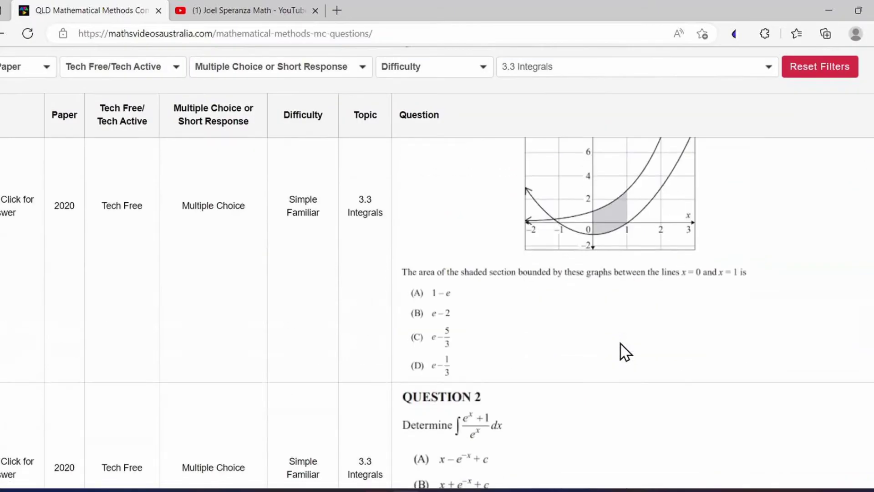
scroll(621, 343, down, 15)
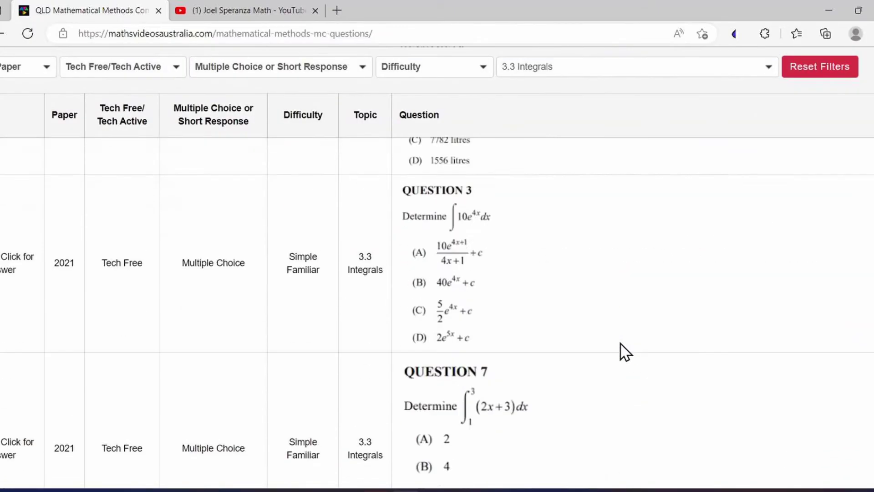
key(Home)
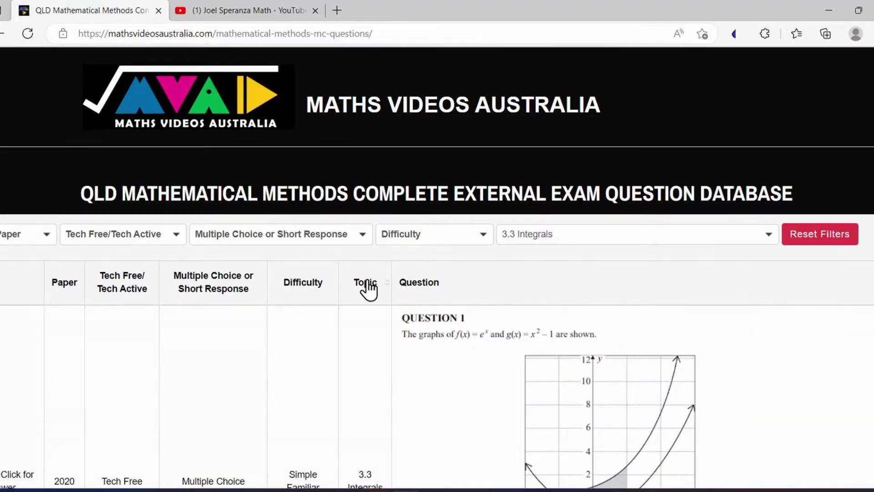
Step: Restrict the question type to Short response and review the results
click(342, 227)
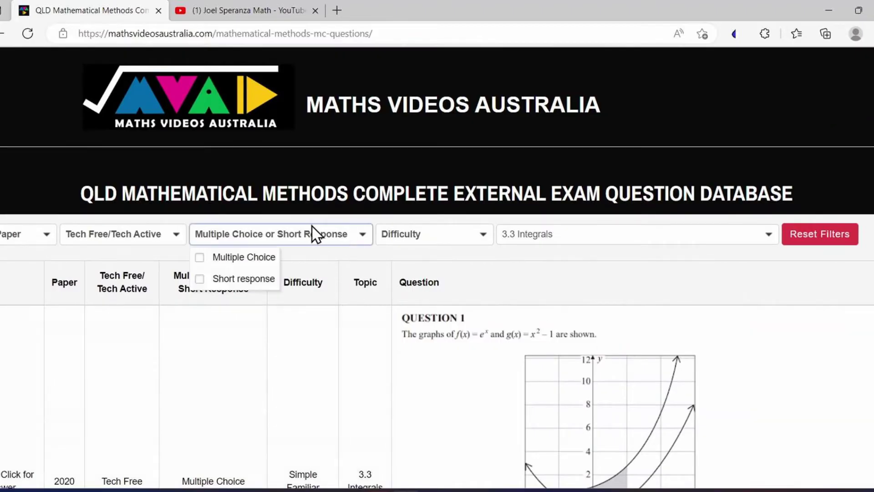
click(223, 279)
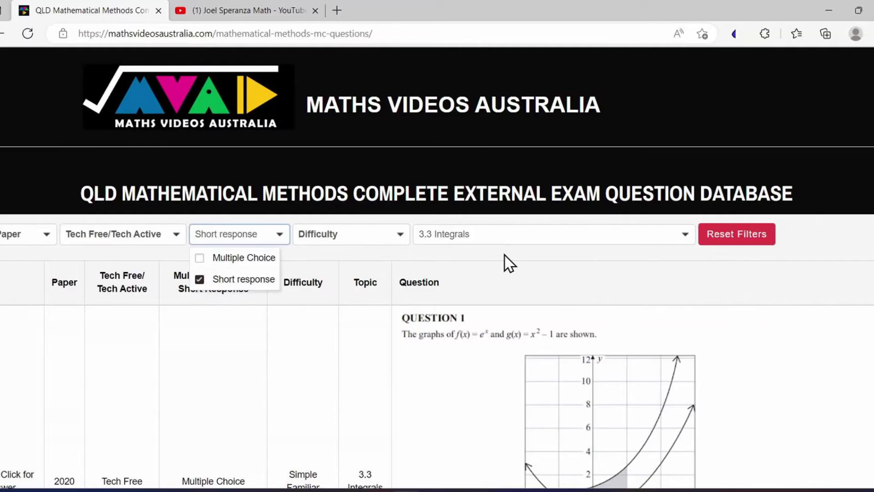
scroll(505, 255, down, 4)
scroll(504, 254, down, 15)
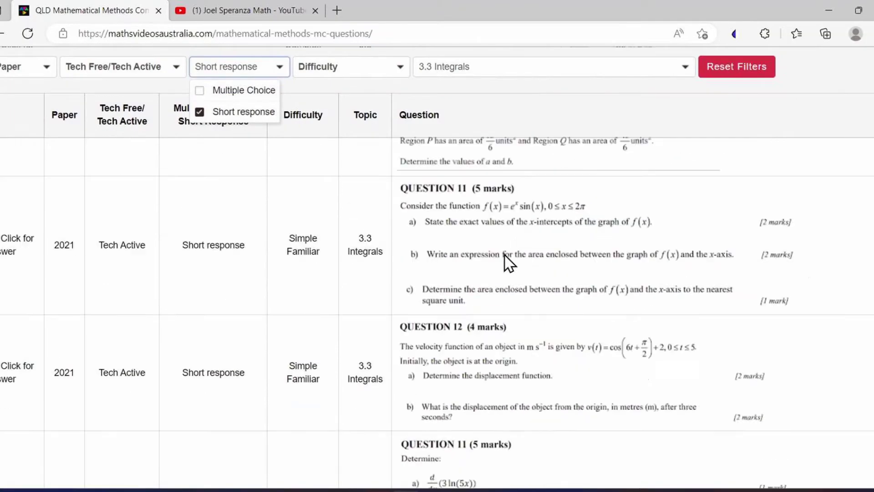
scroll(504, 255, up, 15)
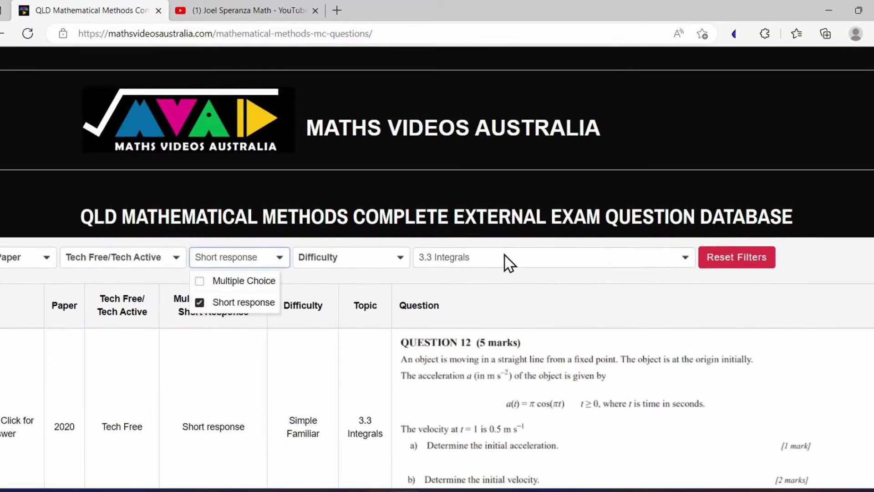
scroll(498, 256, down, 1)
Step: Set the Difficulty filter to Simple Familiar and scroll through the matching questions
click(393, 242)
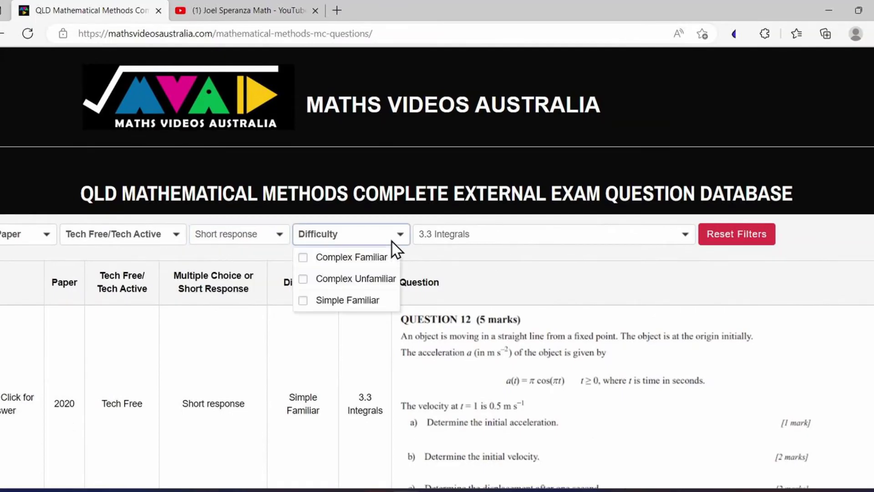
click(303, 301)
click(512, 256)
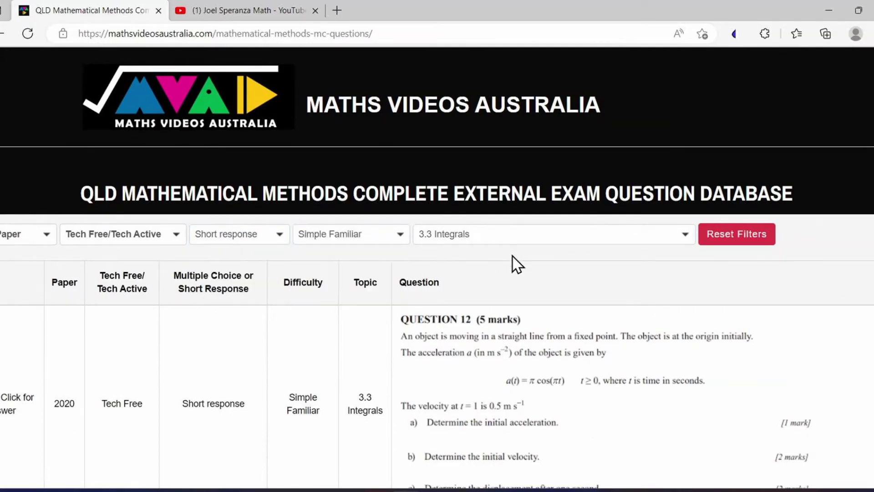
scroll(542, 264, down, 2)
scroll(555, 273, down, 3)
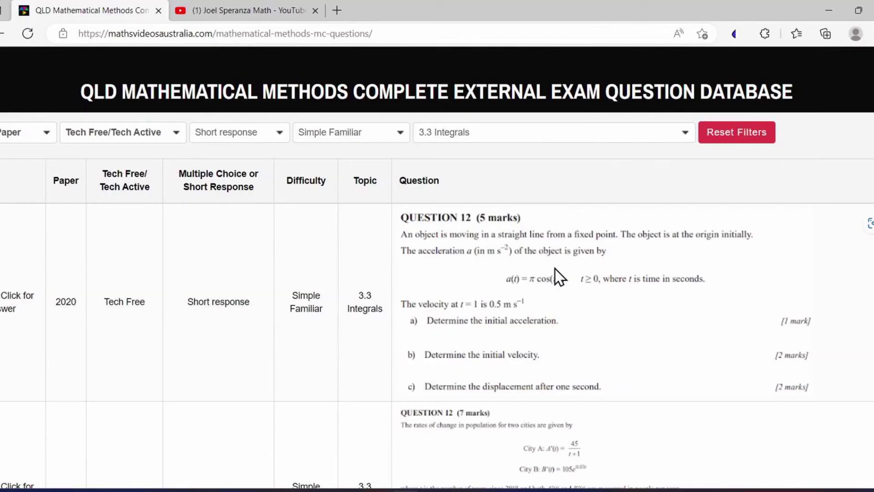
Step: Copy the 2020 Question 12 (5 marks) image and switch to OneNote
scroll(497, 285, up, 1)
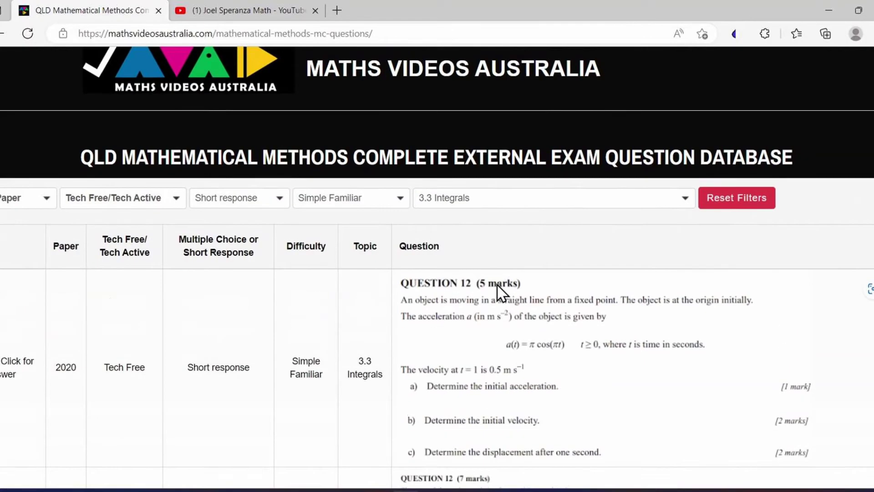
right_click(497, 284)
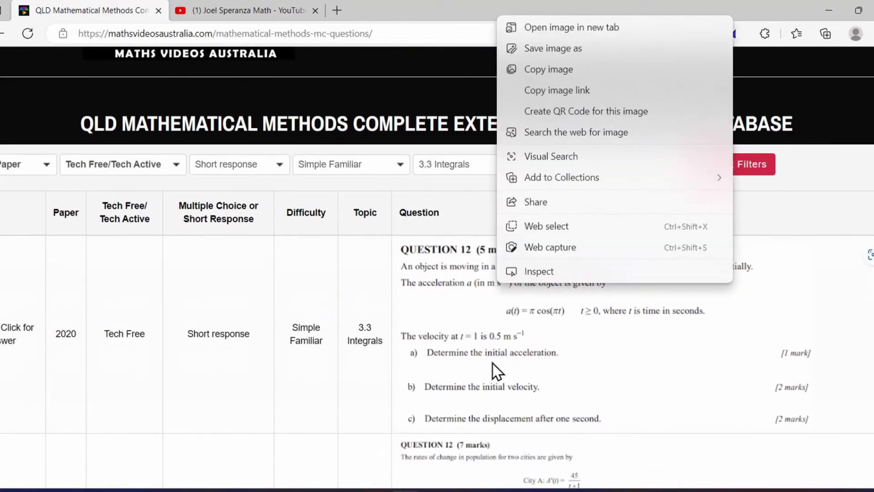
click(544, 69)
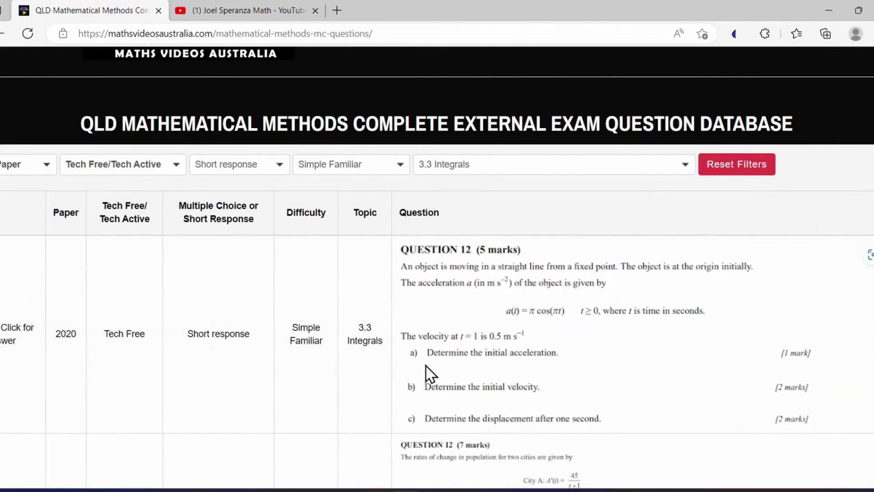
key(alt+Tab)
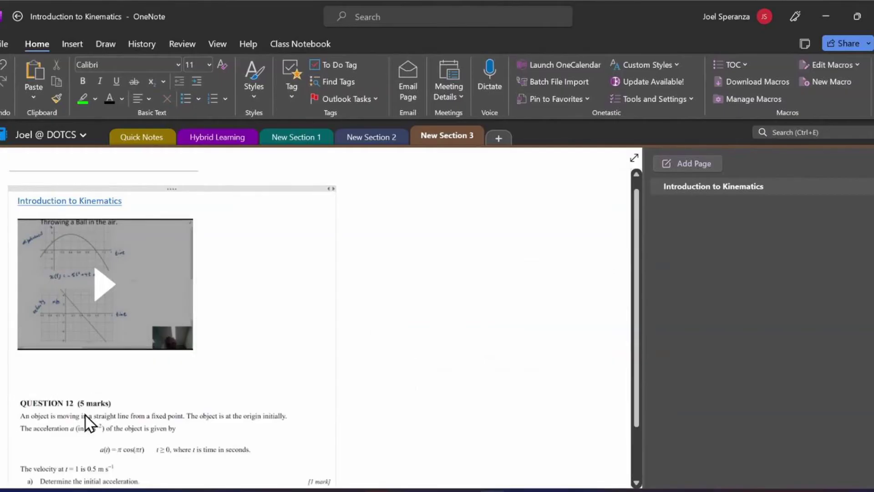
Step: Scroll the Introduction to Kinematics page to check the pasted 2020 Question 12 below the video
scroll(86, 415, down, 3)
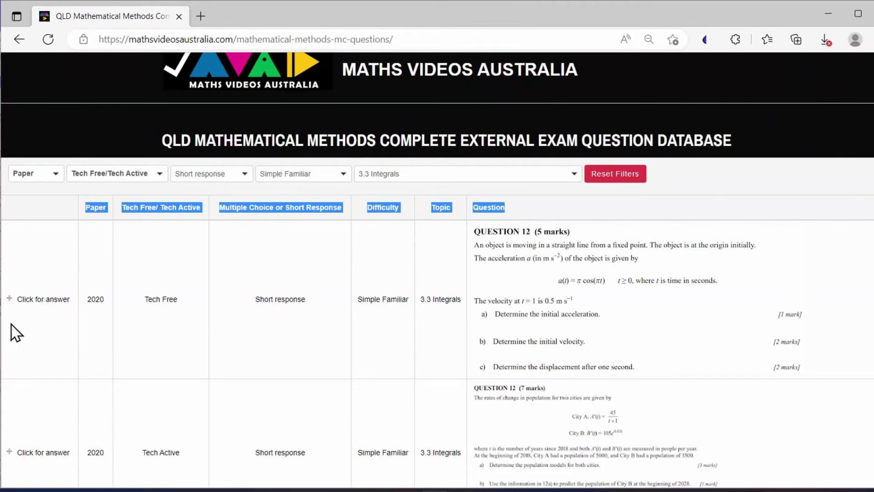
Step: Reveal Question 12's worked answer, enlarge the answer image and copy it
click(9, 300)
click(108, 403)
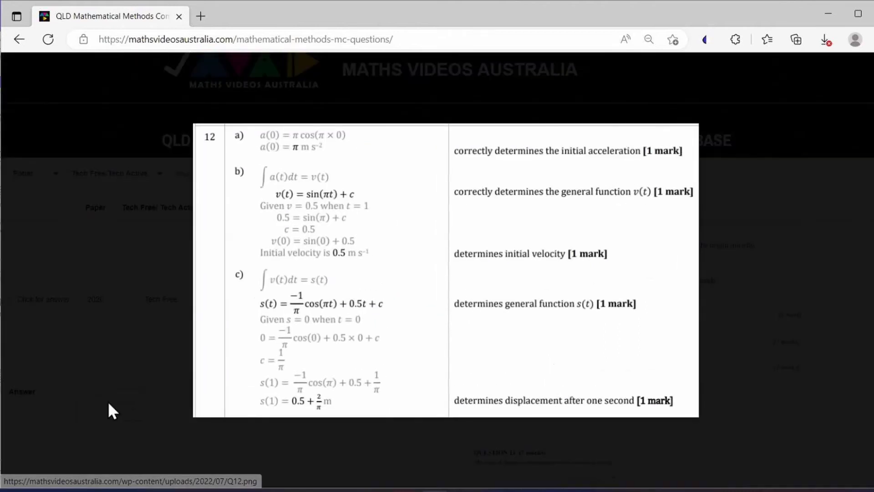
right_click(494, 227)
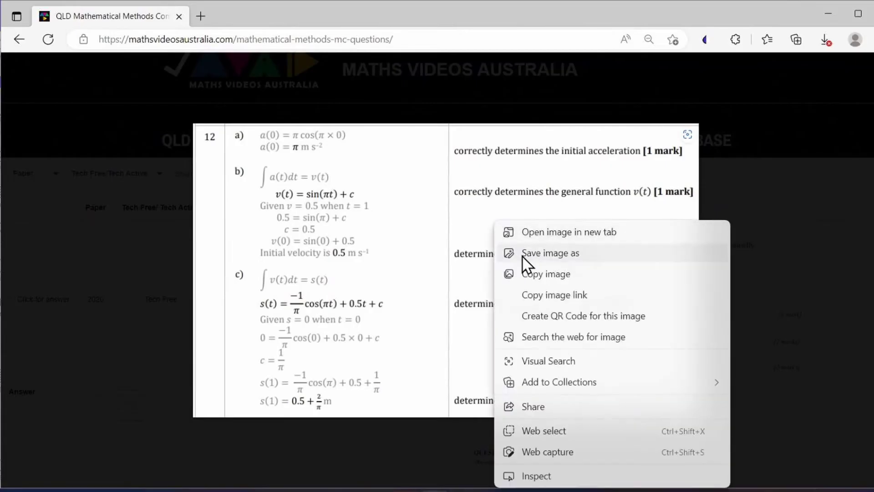
click(527, 270)
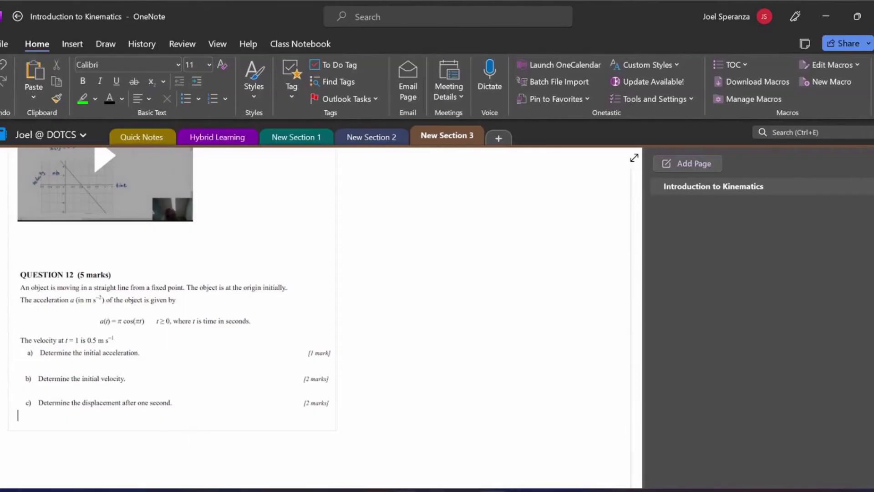
Step: Switch from OneNote back to the question database in Edge with Alt+Tab
key(alt+Tab)
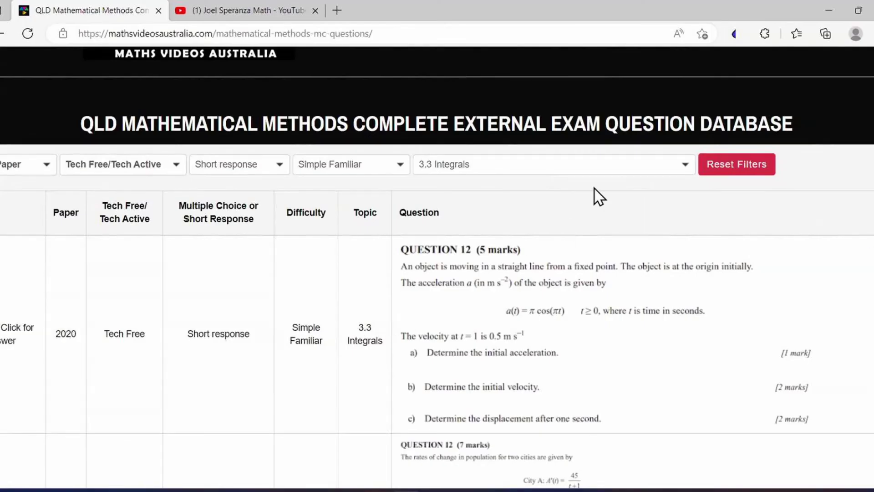
Step: Reset the filters, filter to 4.2 Trigonometry (Sine & Cosine Rules), and browse the results
click(729, 169)
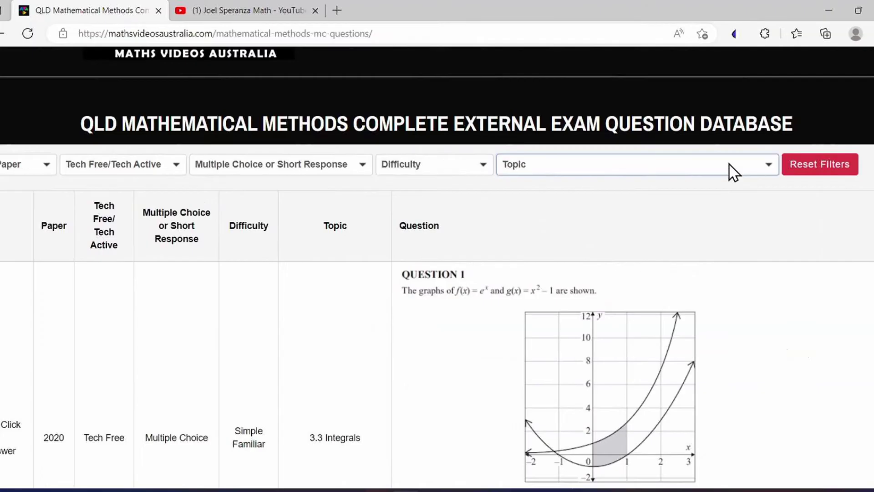
click(745, 167)
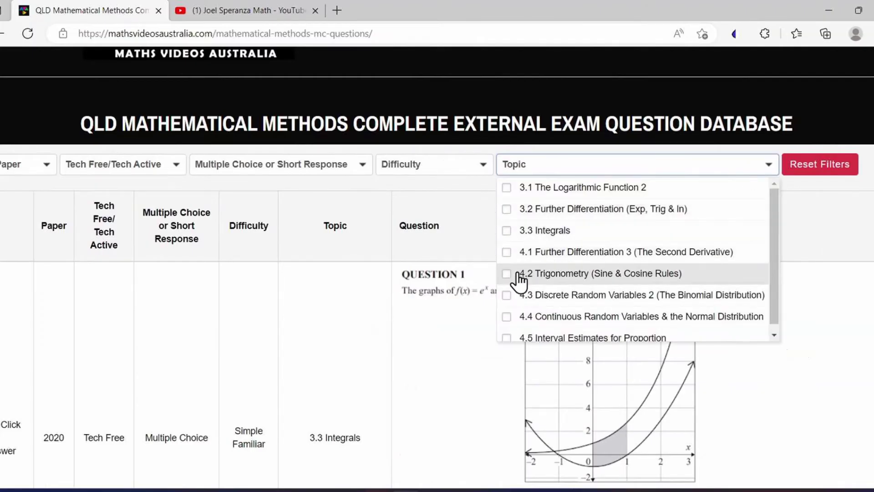
click(507, 273)
click(823, 200)
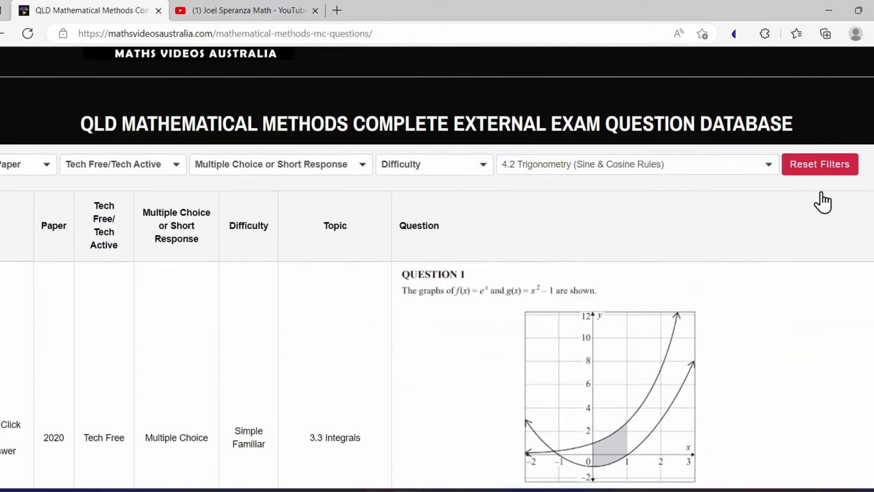
scroll(749, 228, down, 1)
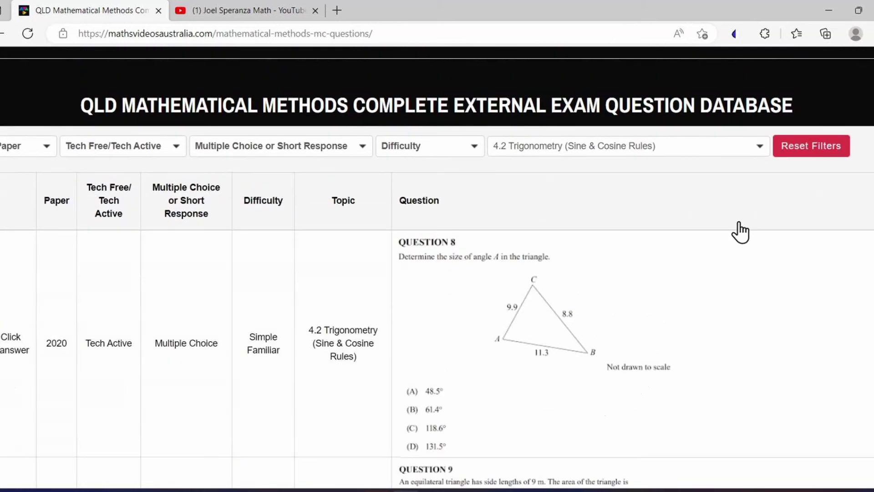
scroll(740, 232, down, 20)
scroll(595, 300, up, 20)
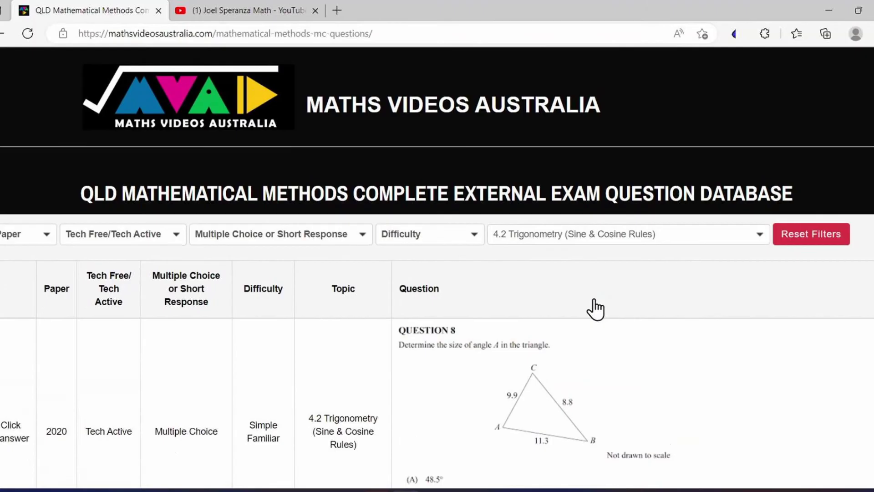